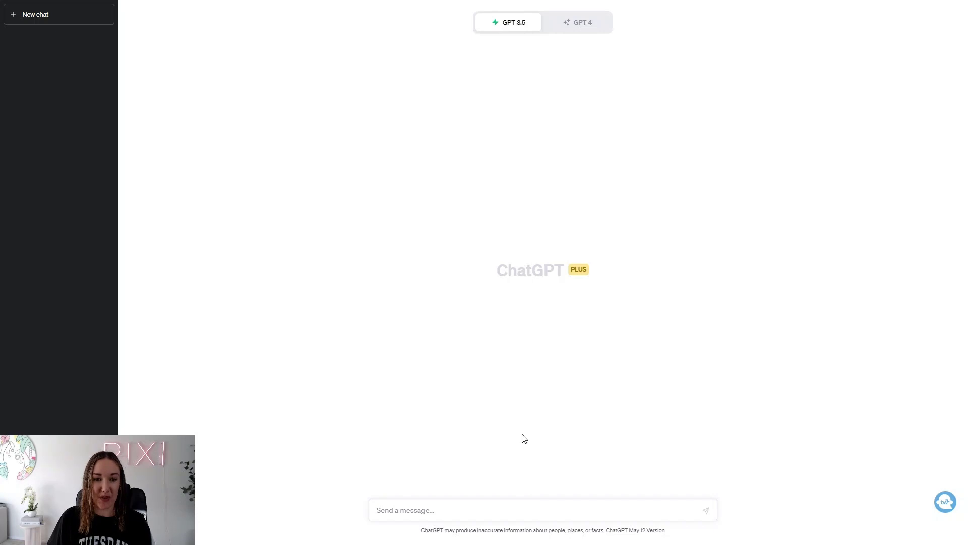
Paste and send the beauty clinic colour palette request to ChatGPT
type("Please create a matching color palette for my beauty clinic, where I provide cosmetic treatments. I want my brand to be professional yet friendly and feminine.")
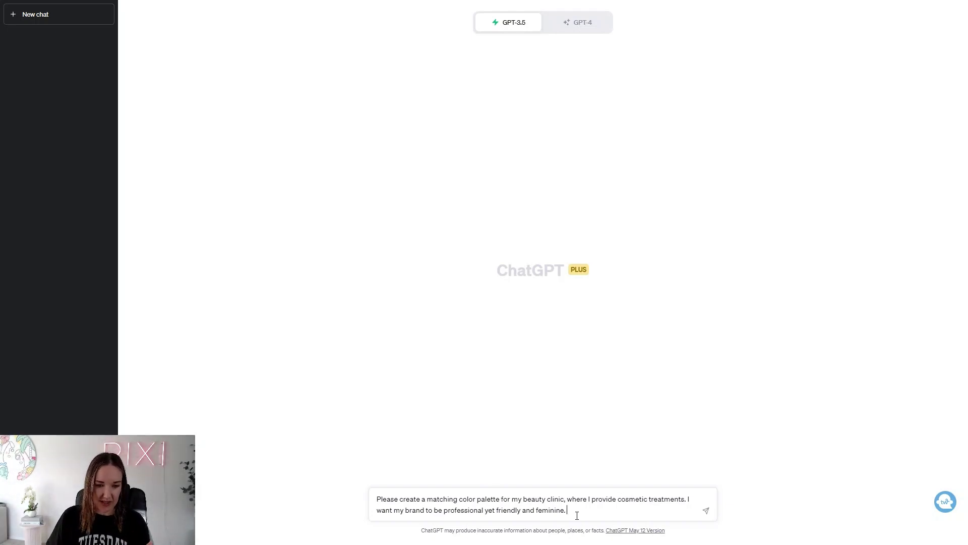
key("Return")
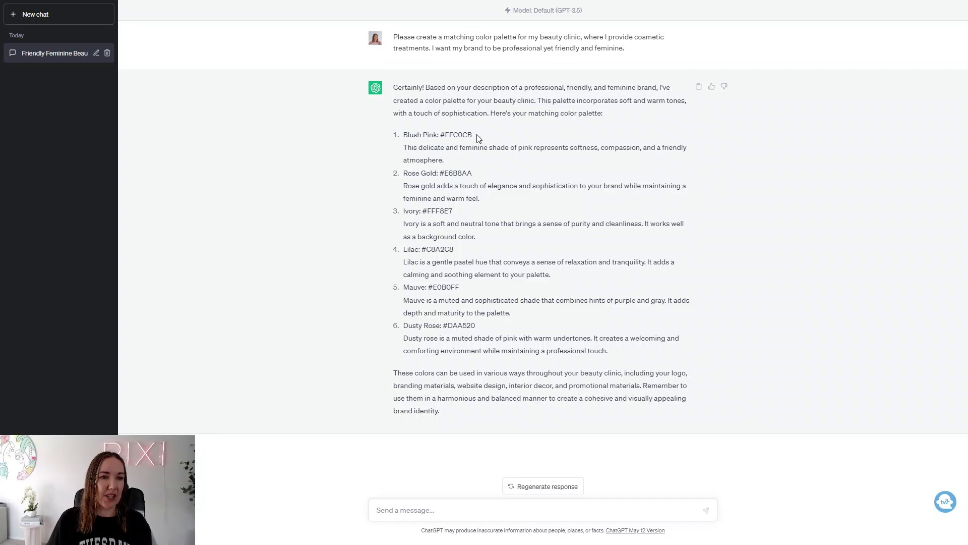
Colour the Instagram post's top-left square Blush Pink #FFC0CB, copied from ChatGPT's palette
left_click_drag(473, 134, 441, 134)
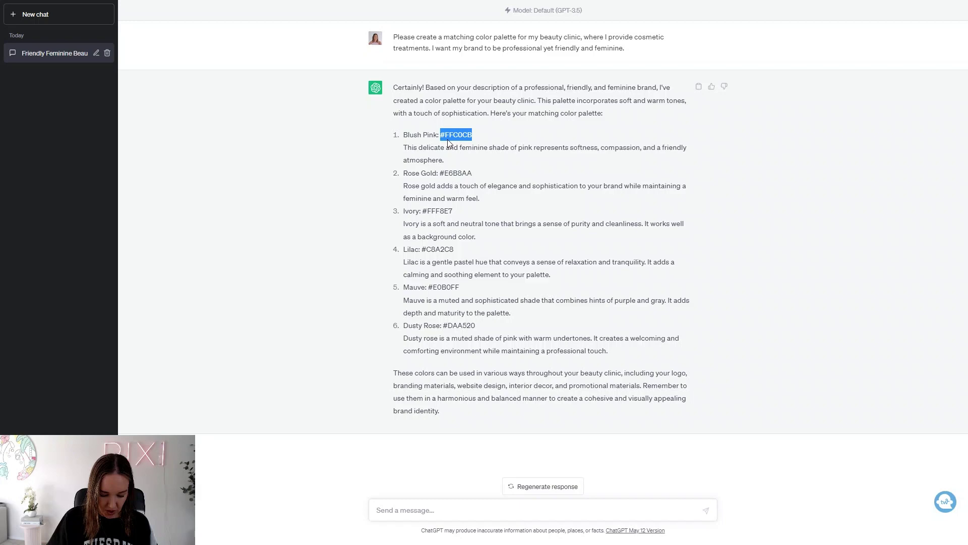
left_click(184, 21)
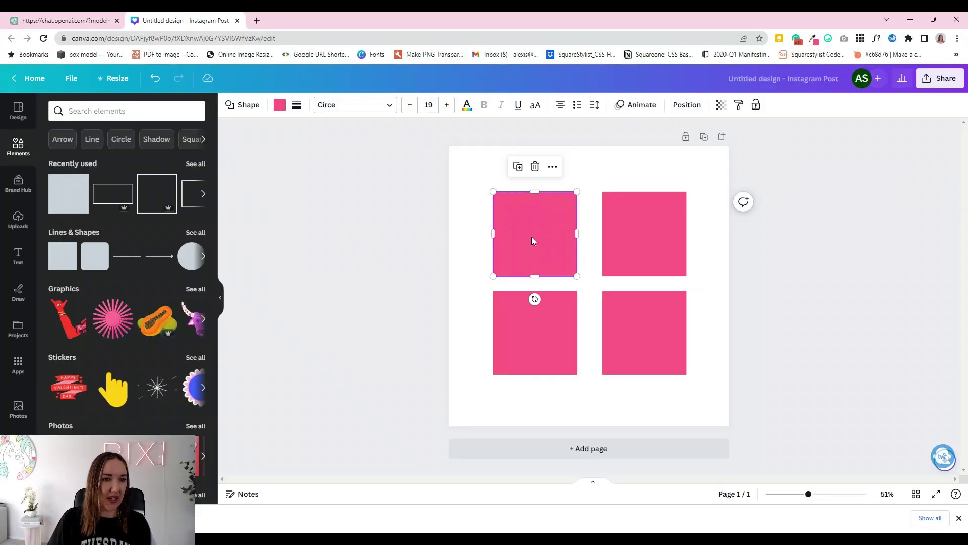
left_click(532, 237)
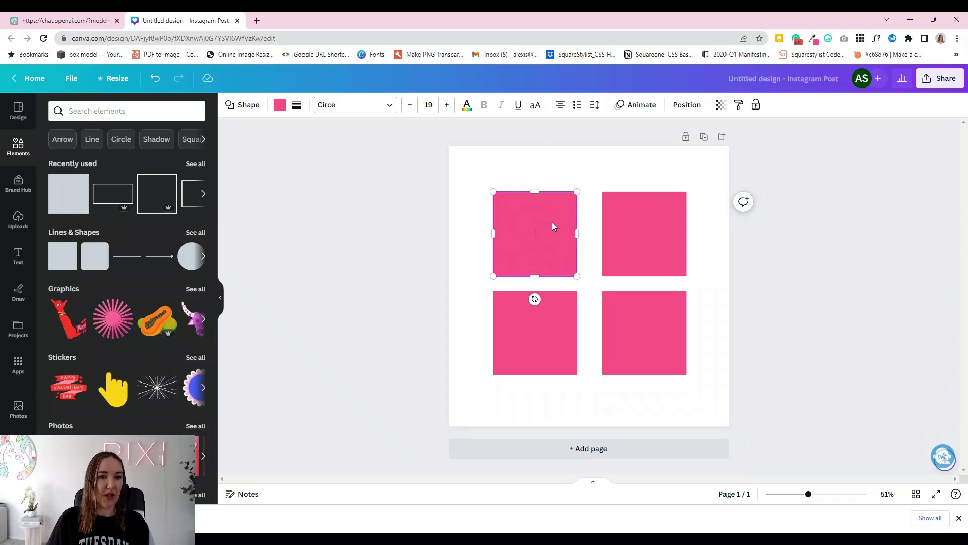
left_click(280, 105)
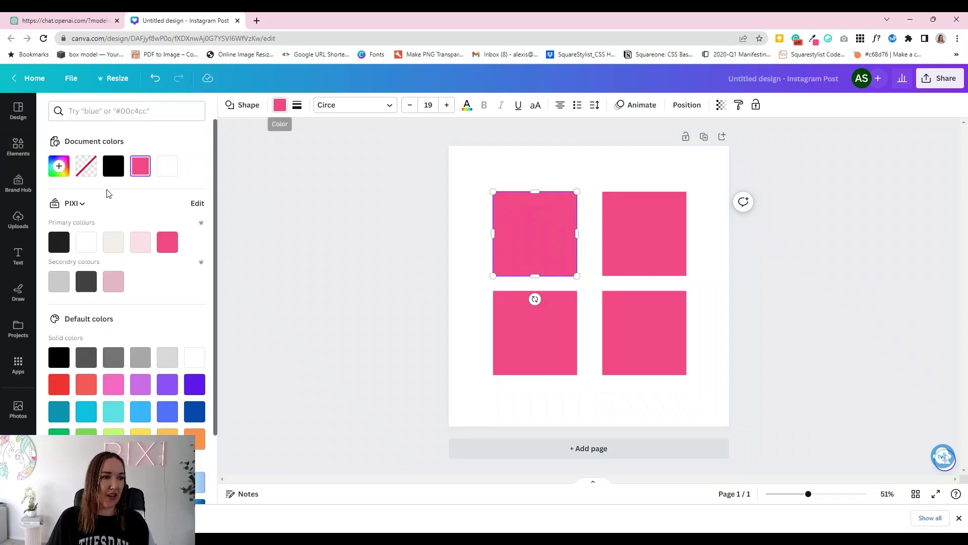
left_click(126, 112)
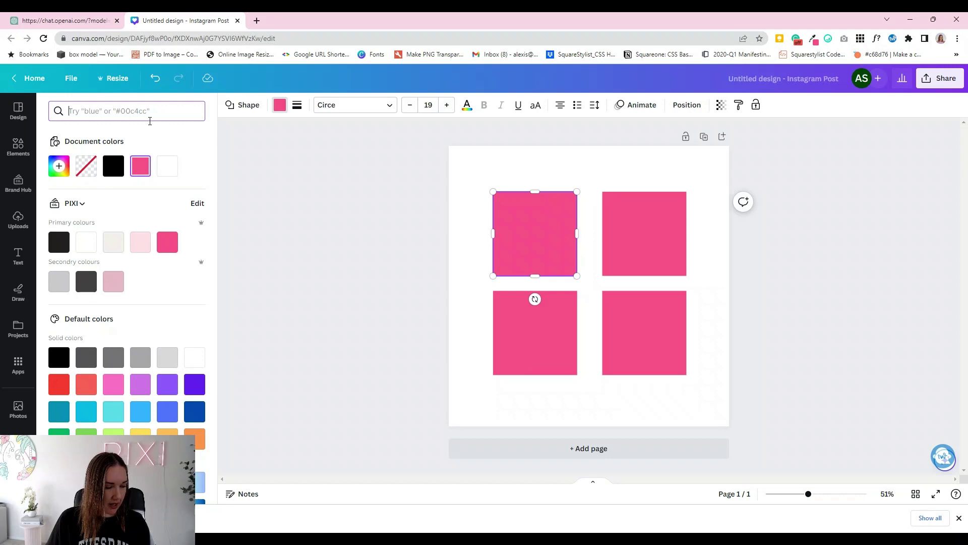
type("#FFC0CB")
left_click(59, 156)
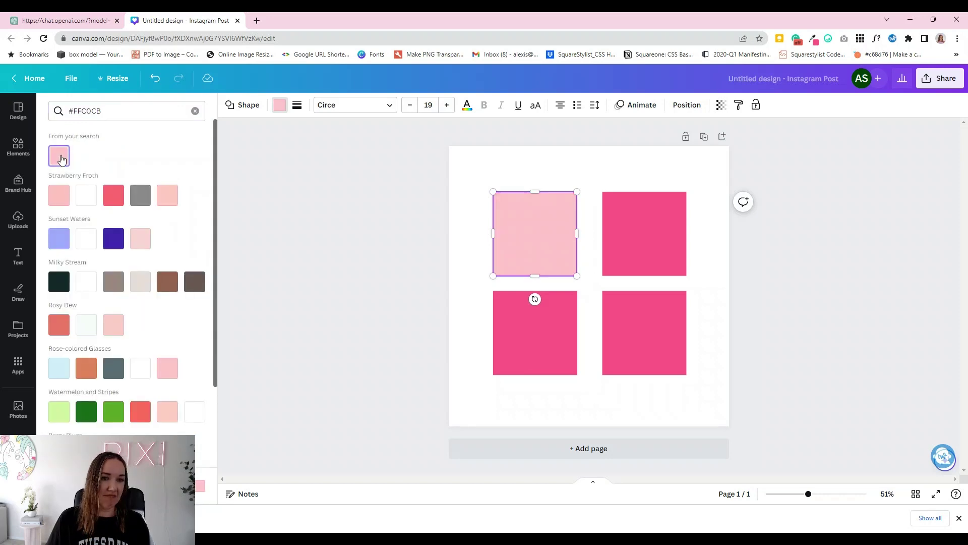
key("Escape")
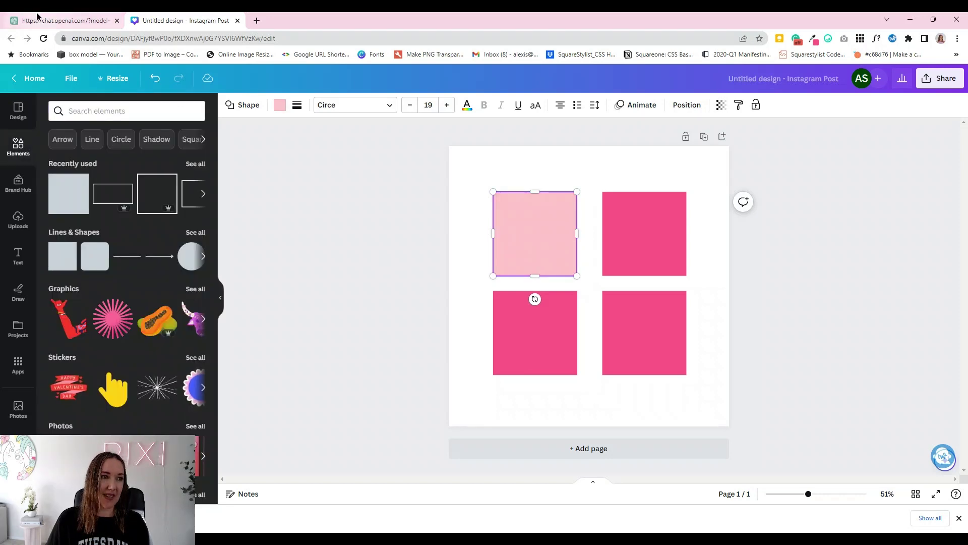
left_click(36, 20)
Colour the top-right square Rose Gold #E6B8AA
left_click_drag(473, 157, 437, 157)
key("ctrl+c")
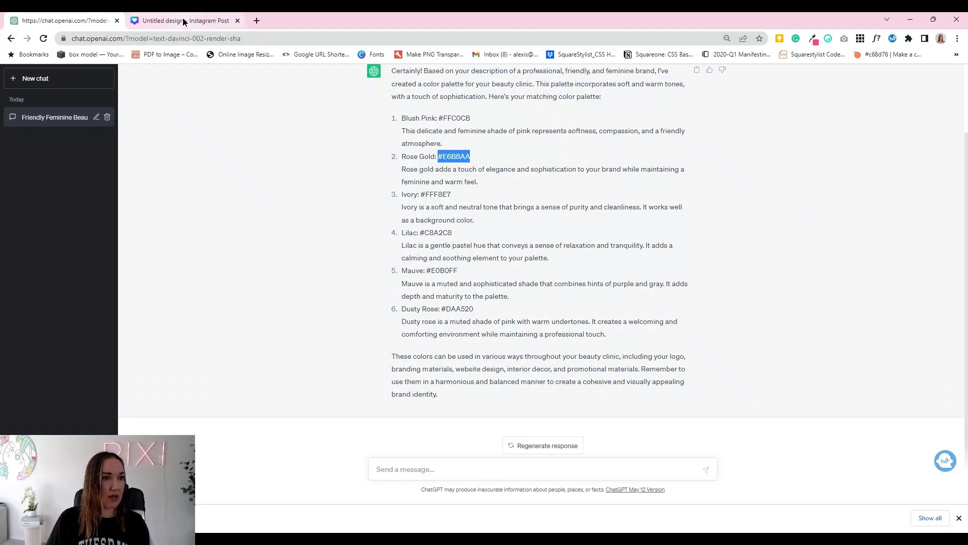
left_click(182, 17)
left_click(636, 227)
left_click(280, 105)
key("ctrl+v")
key("Return")
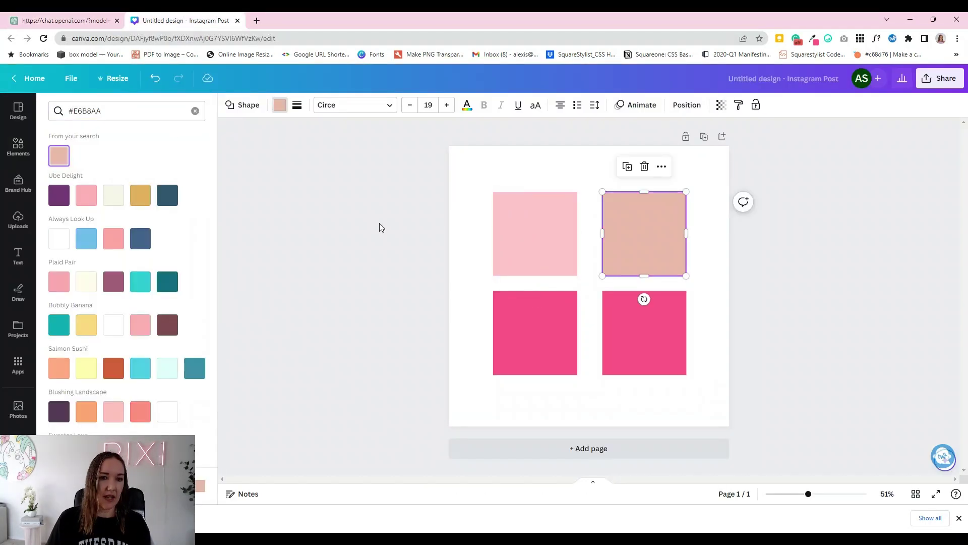
key("Escape")
left_click(61, 20)
Colour the bottom-left square Ivory #FFF8E7
left_click_drag(451, 195, 404, 194)
key("ctrl+c")
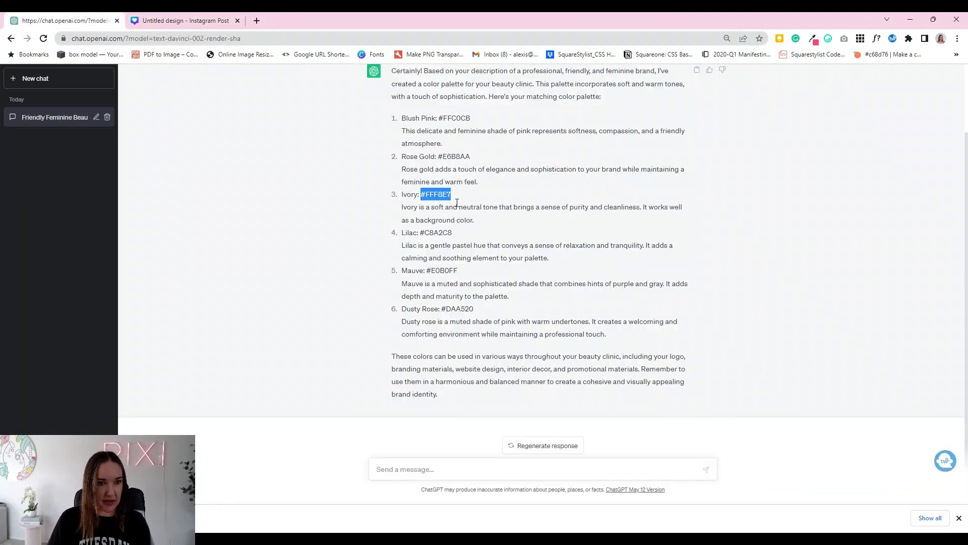
left_click(182, 20)
left_click(504, 290)
left_click(280, 105)
key("ctrl+v")
key("Return")
left_click(61, 21)
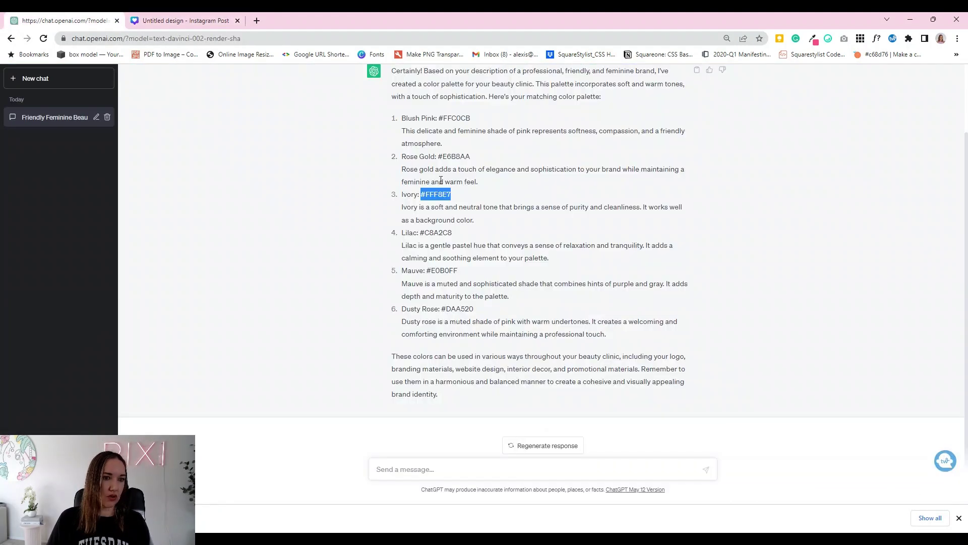
Colour the bottom-right square Lilac #C8A2C8
left_click_drag(451, 233, 420, 232)
key("ctrl+c")
left_click(182, 21)
left_click(618, 327)
left_click(280, 104)
triple_click(118, 104)
key("ctrl+v")
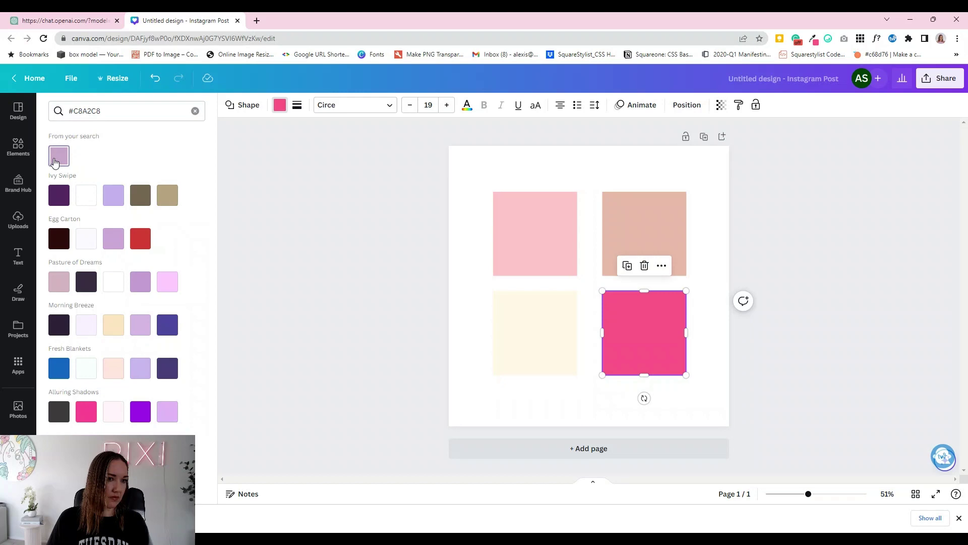
key("Return")
key("Escape")
Move the four-square grid higher and duplicate the ivory square below it
mouse_move(479, 242)
left_mouse_down()
mouse_move(663, 355)
mouse_move(662, 318)
left_mouse_up()
key("Escape")
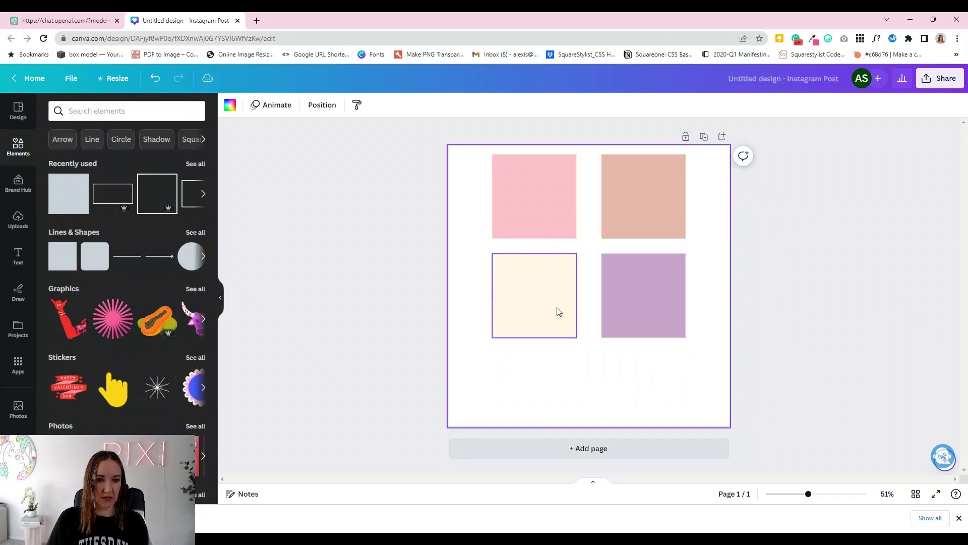
left_click(548, 316)
mouse_move(548, 316)
left_mouse_down("alt")
mouse_move(628, 394)
mouse_move(653, 387)
left_mouse_up("alt")
left_click(541, 379)
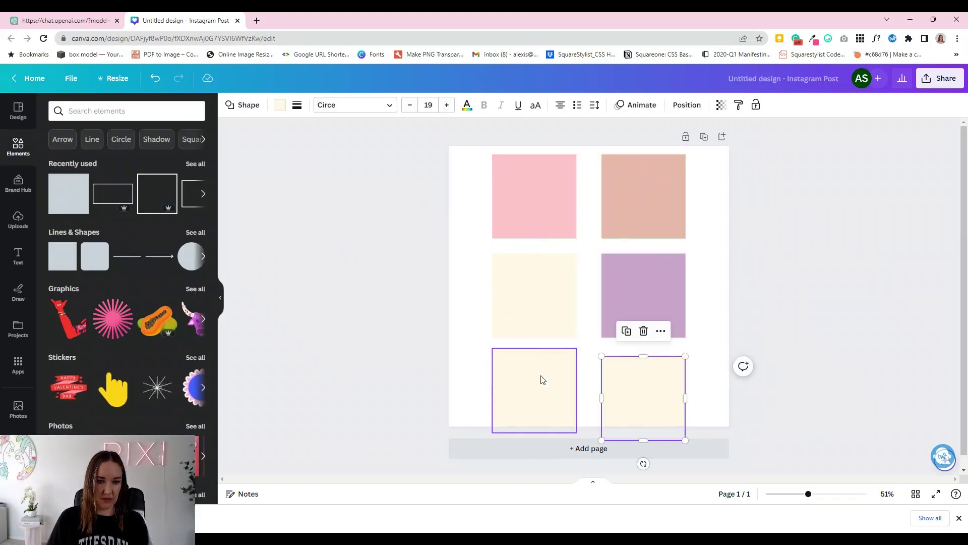
Colour the new bottom-left square Mauve #E0B0FF
left_click(61, 20)
left_click_drag(459, 270, 434, 271)
key("ctrl+c")
left_click(183, 21)
left_click(280, 105)
key("ctrl+v")
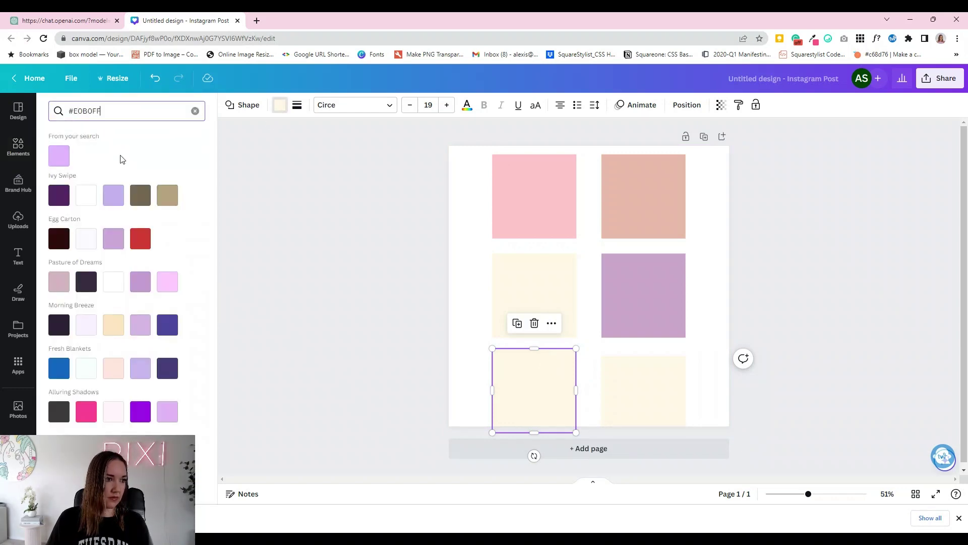
key("Return")
key("Escape")
left_click(60, 21)
Colour the new bottom-right square Dusty Rose #DAA520
left_click_drag(474, 310, 442, 309)
key("ctrl+c")
left_click(182, 21)
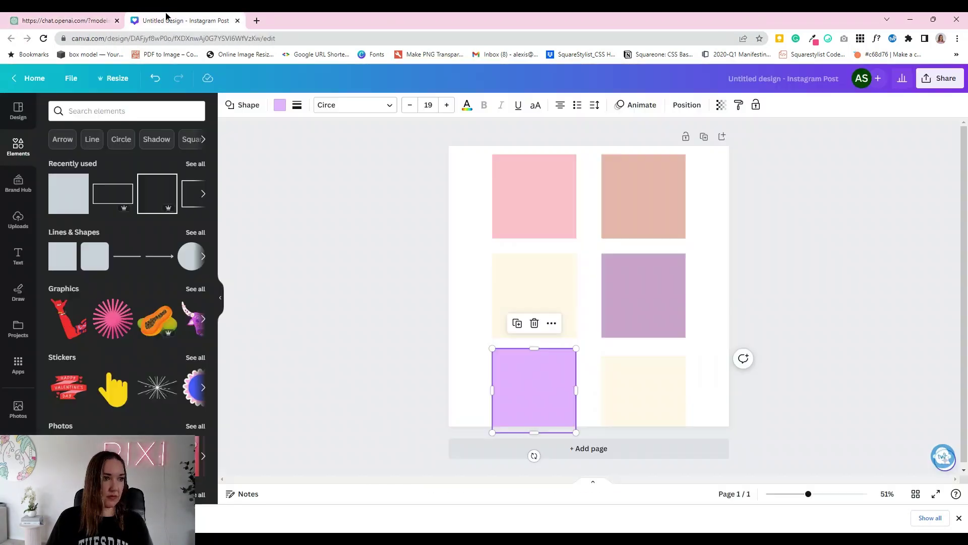
left_click(643, 394)
left_click(280, 106)
key("ctrl+v")
key("Return")
left_click(373, 278)
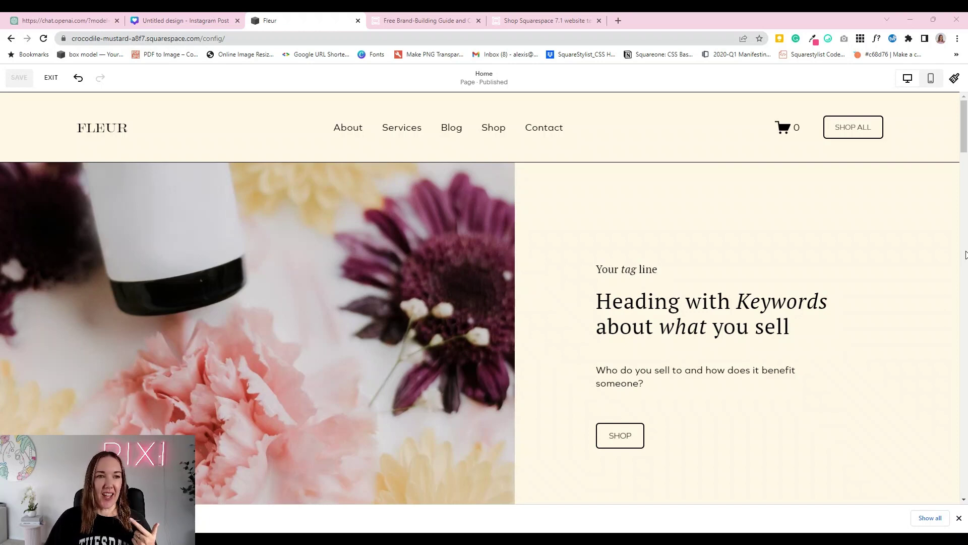
scroll(965, 254, "down", 1)
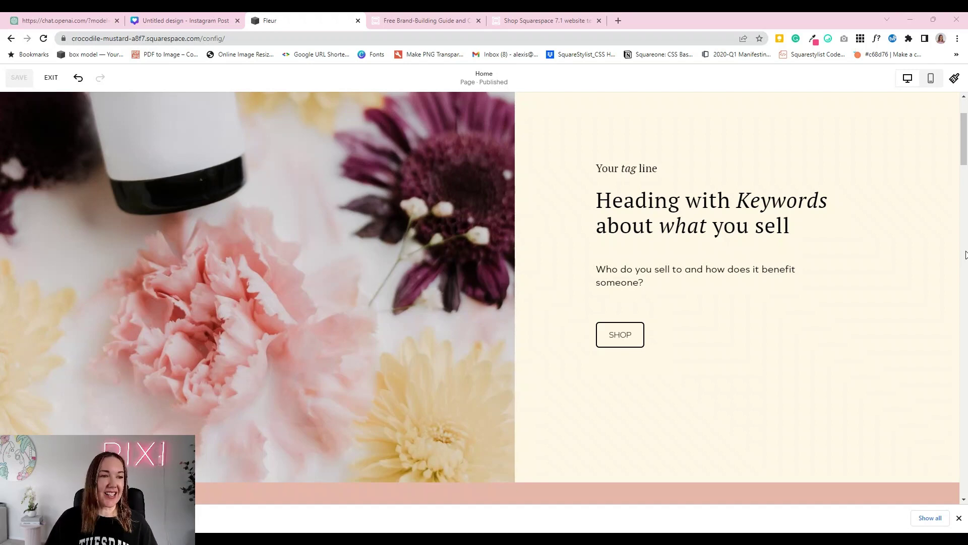
scroll(966, 256, "down", 4)
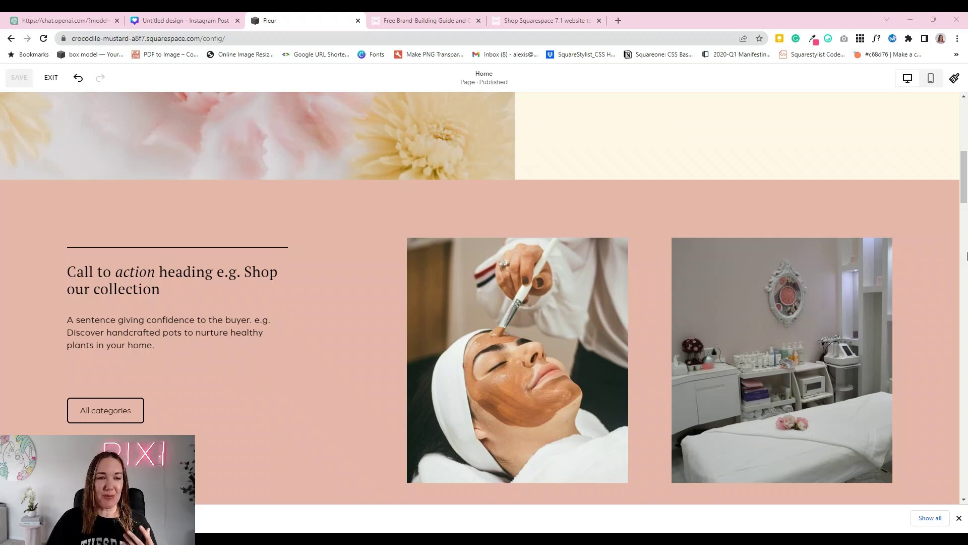
scroll(966, 256, "down", 1)
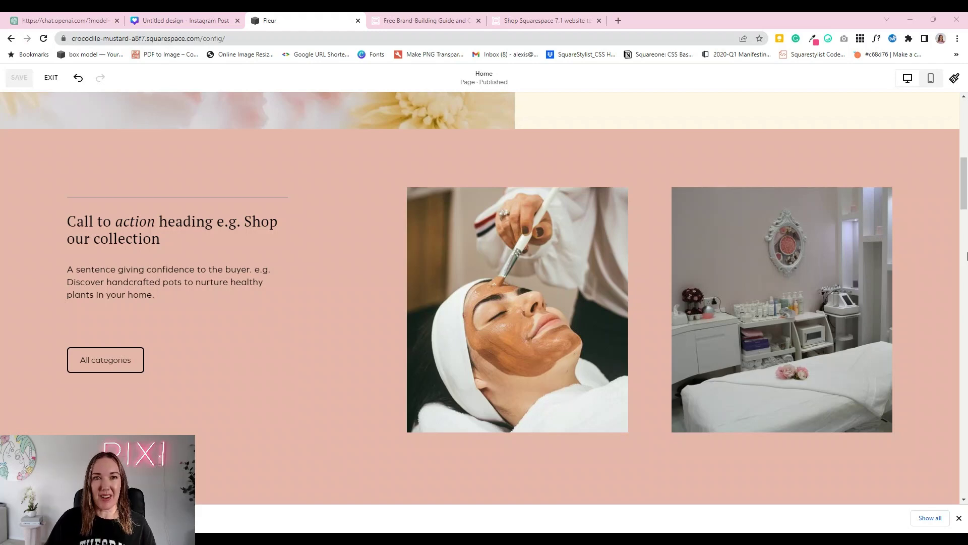
scroll(967, 255, "up", 2)
scroll(966, 255, "up", 1)
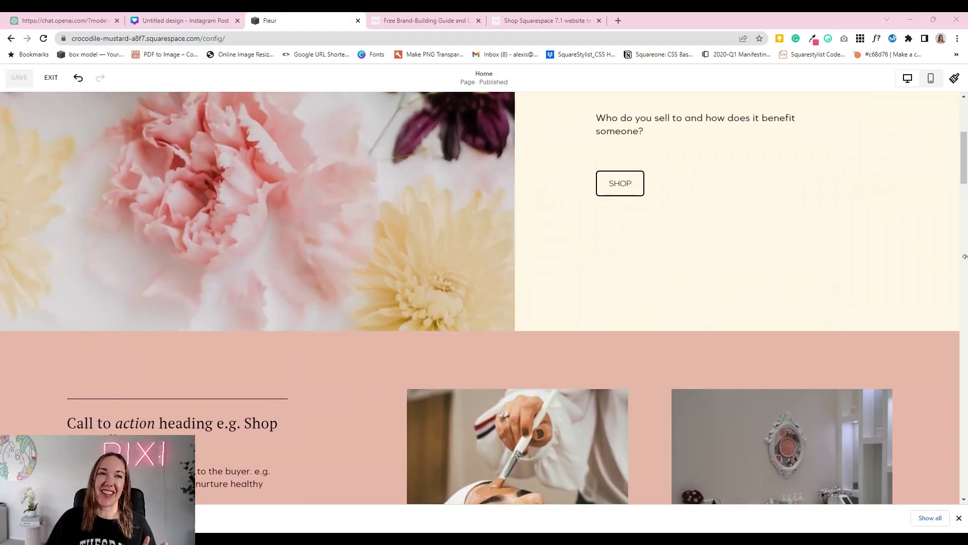
View the free brand-building worksheet page, then the Pixi Site Squarespace templates shop
left_click(408, 21)
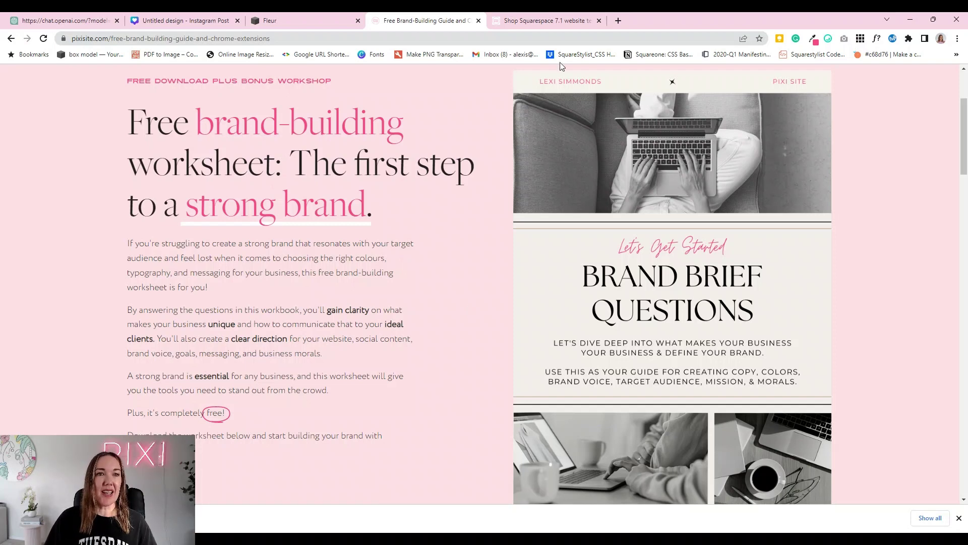
left_click(547, 20)
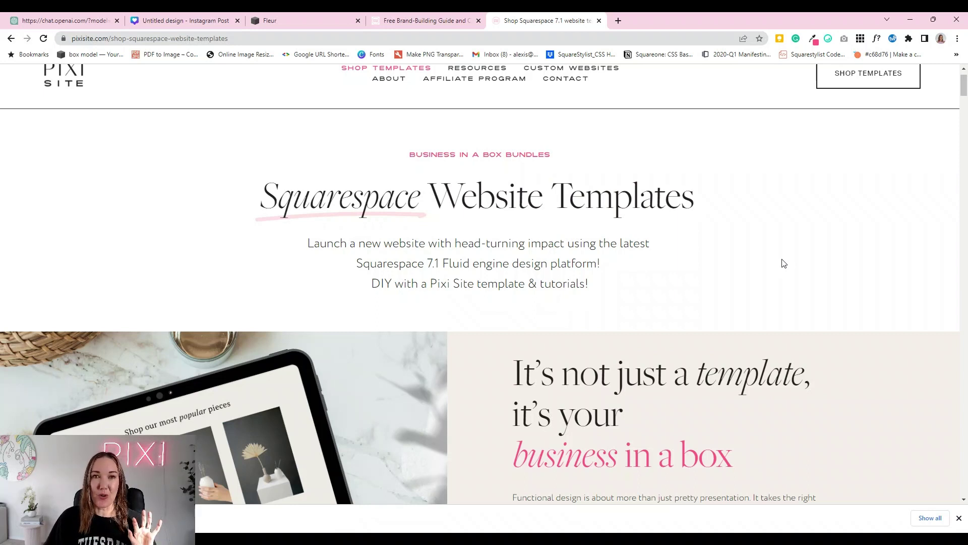
scroll(783, 262, "down", 2)
scroll(784, 263, "down", 2)
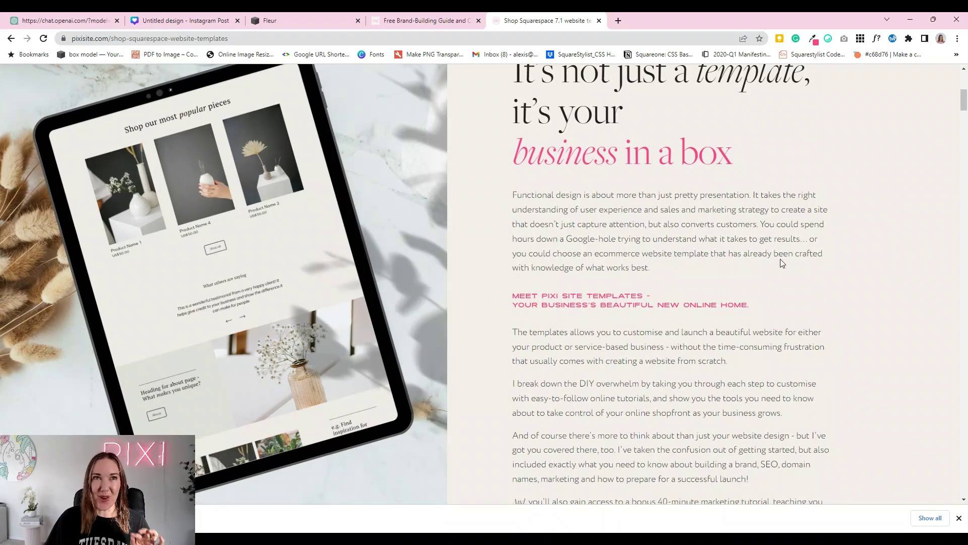
scroll(781, 259, "down", 1)
scroll(779, 259, "down", 3)
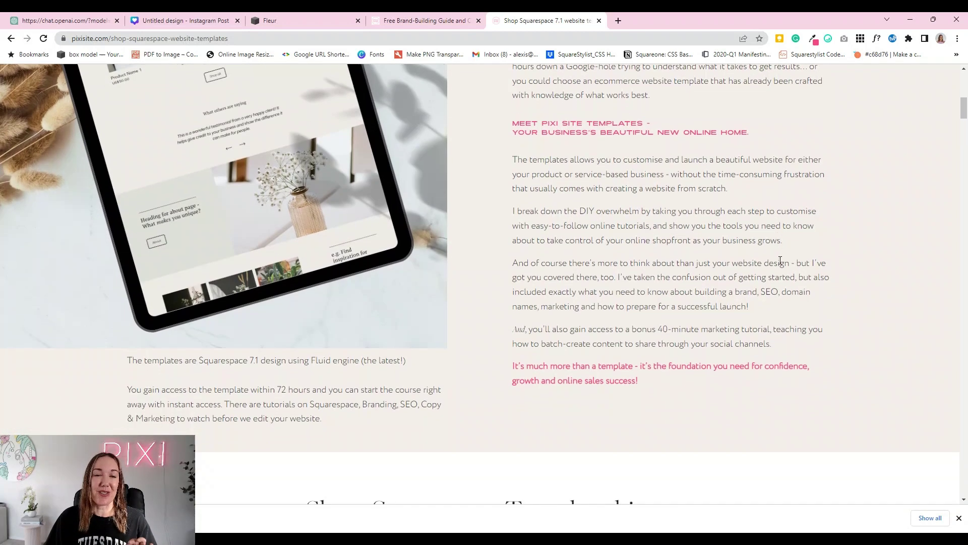
scroll(778, 263, "down", 3)
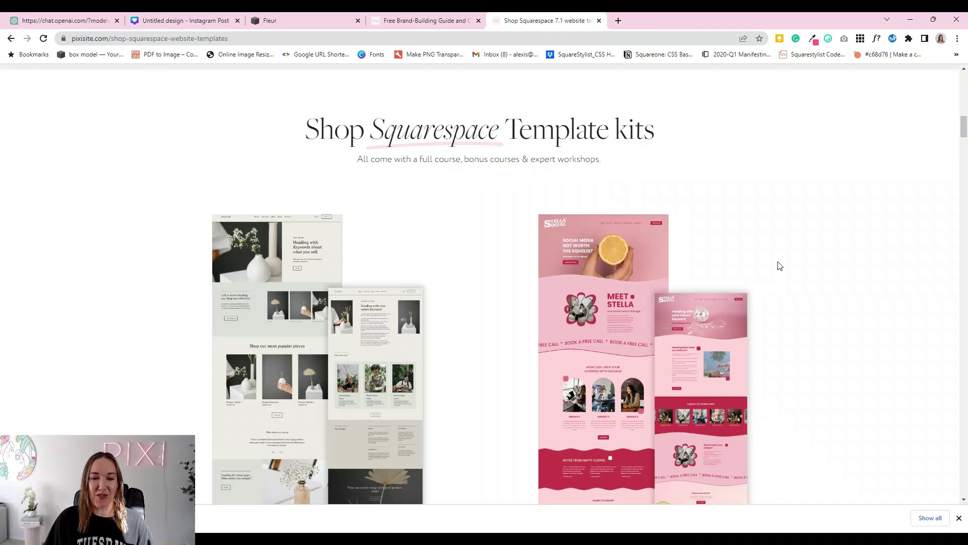
scroll(779, 265, "down", 6)
scroll(779, 266, "down", 3)
scroll(779, 265, "down", 2)
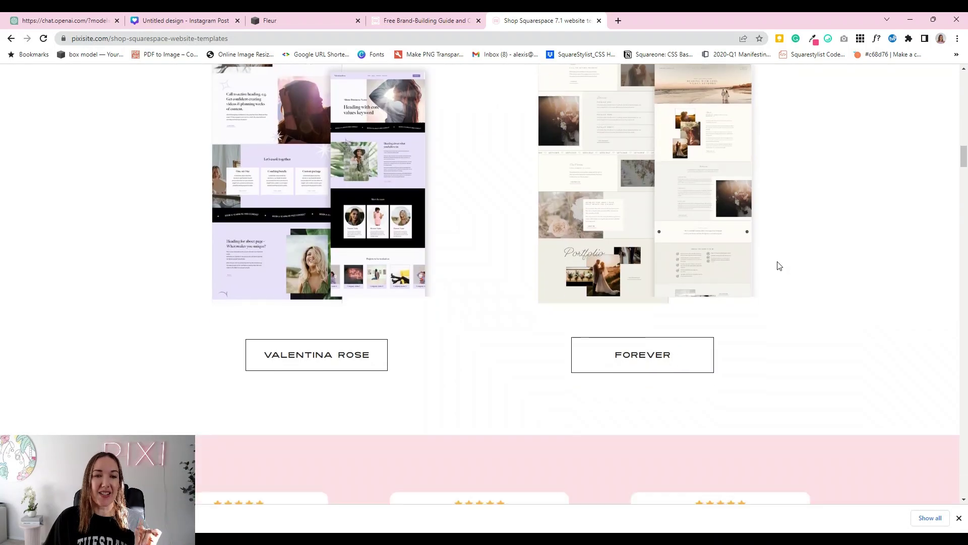
scroll(778, 266, "down", 2)
scroll(836, 271, "down", 1)
scroll(834, 270, "down", 2)
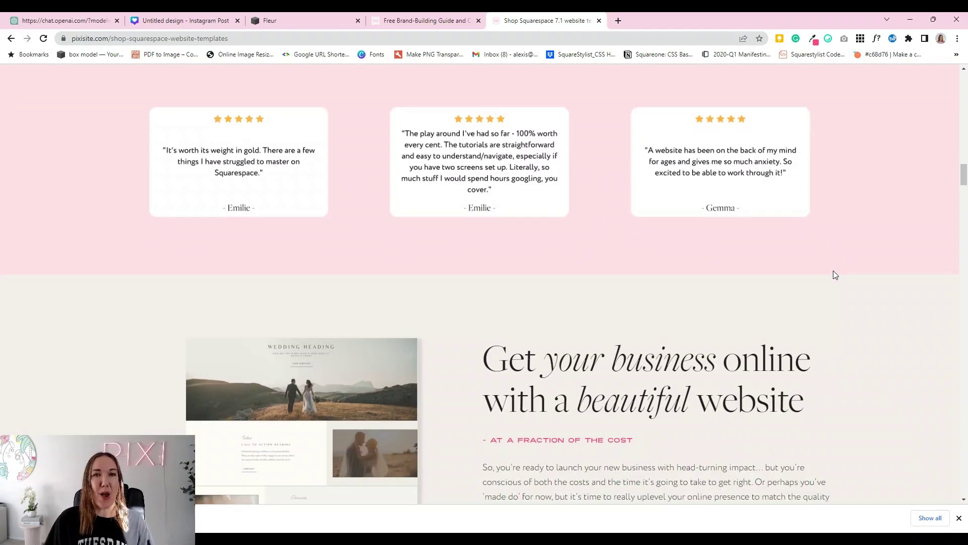
scroll(831, 275, "down", 1)
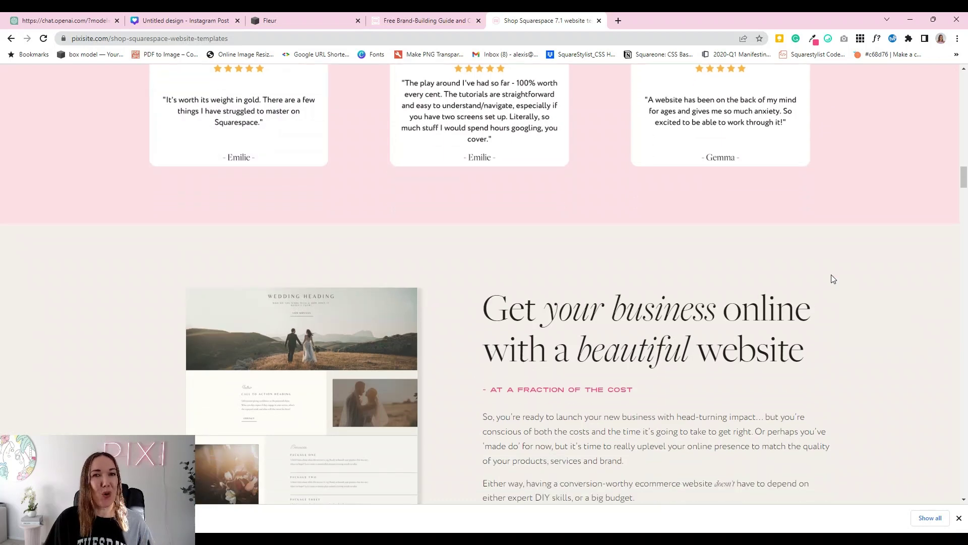
scroll(832, 279, "down", 2)
scroll(831, 280, "down", 2)
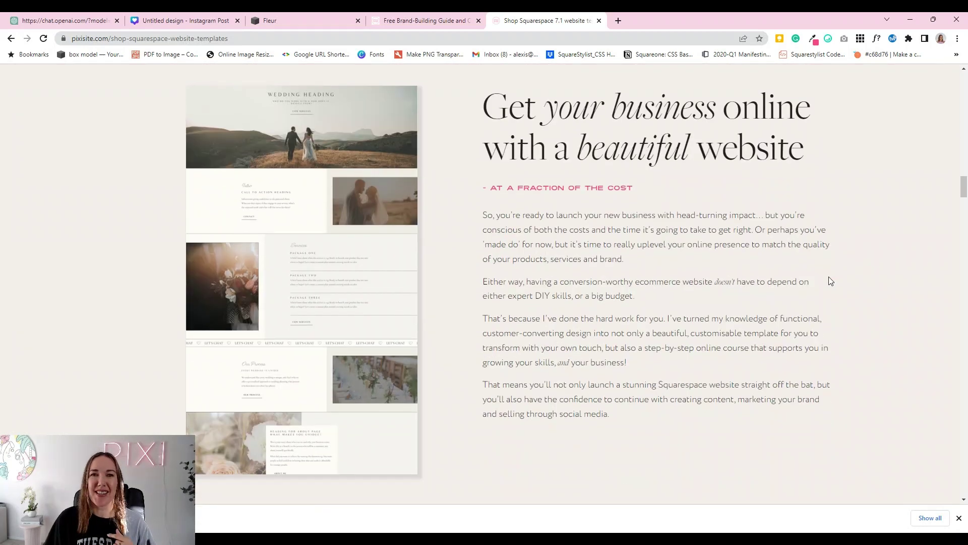
scroll(830, 280, "down", 1)
scroll(828, 280, "down", 1)
scroll(829, 280, "down", 3)
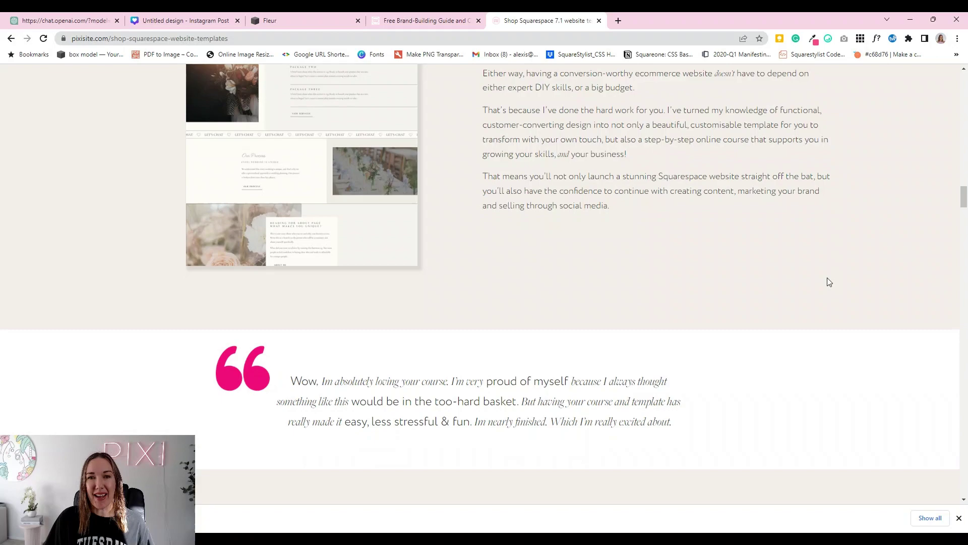
scroll(828, 278, "down", 2)
scroll(827, 280, "down", 2)
scroll(828, 282, "down", 2)
scroll(827, 282, "down", 3)
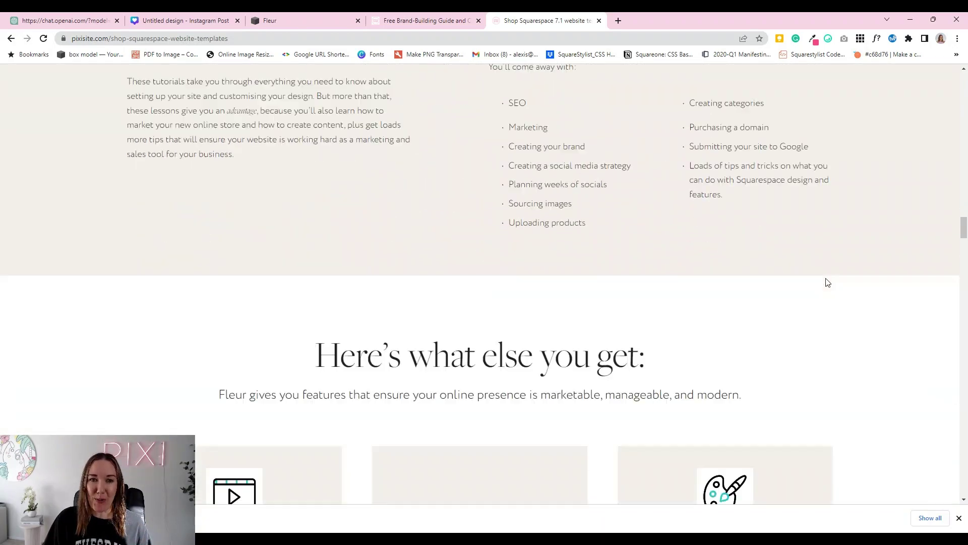
scroll(827, 282, "down", 4)
scroll(826, 284, "down", 3)
scroll(825, 283, "down", 4)
scroll(826, 283, "down", 5)
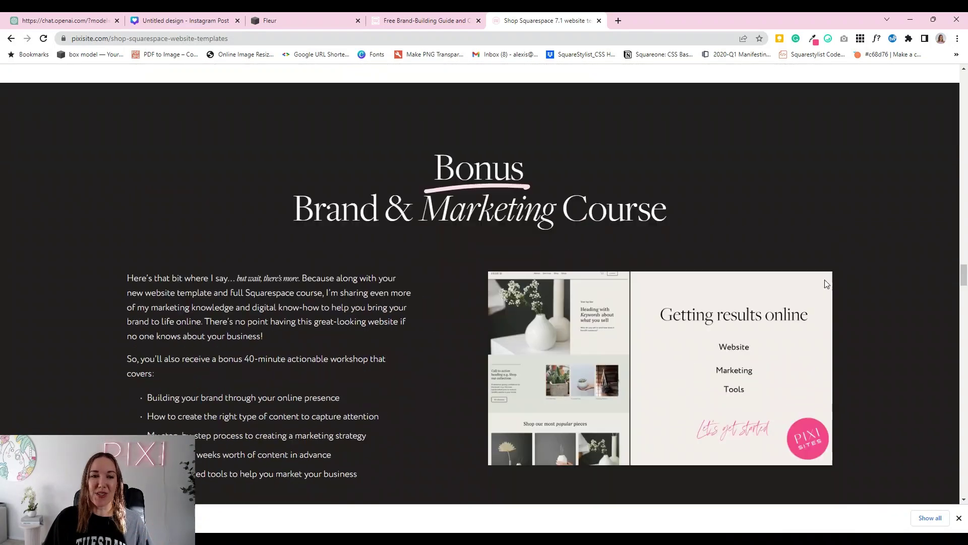
scroll(826, 283, "down", 5)
scroll(826, 283, "down", 1)
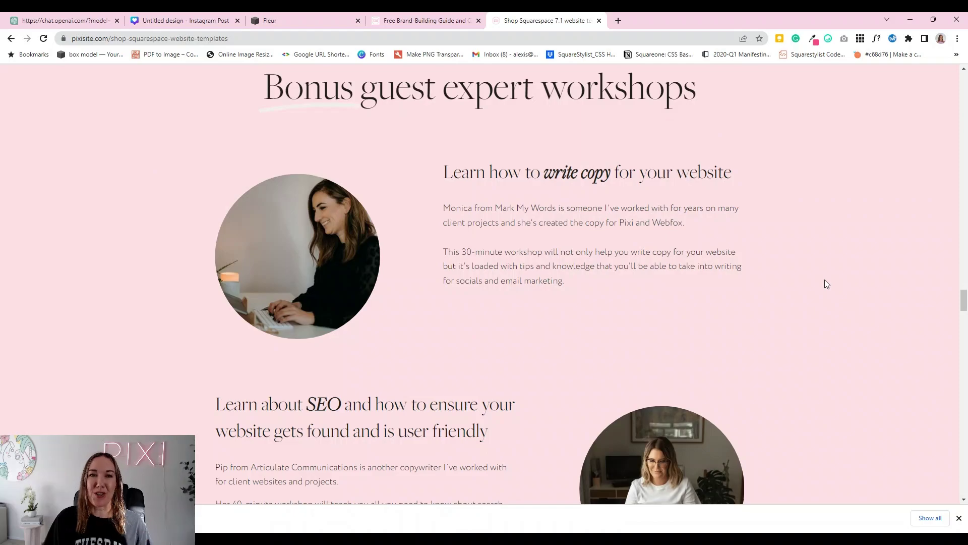